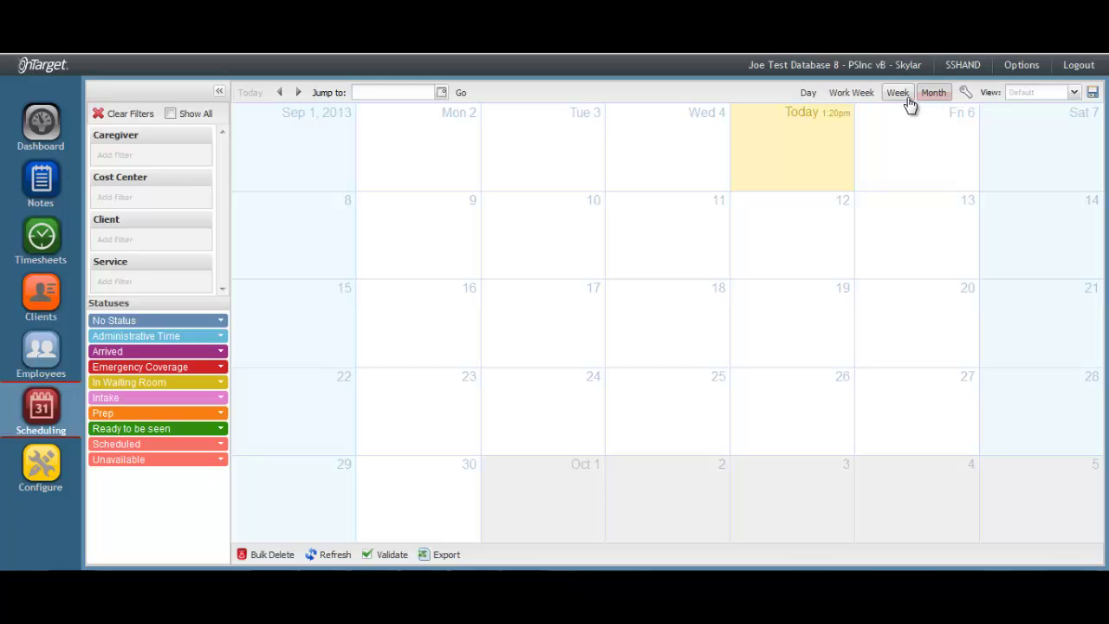
Step: Look through the calendar in Week, Work Week and Day views, and return it to Month view
{"action": "left_click", "coordinate": [900, 99]}
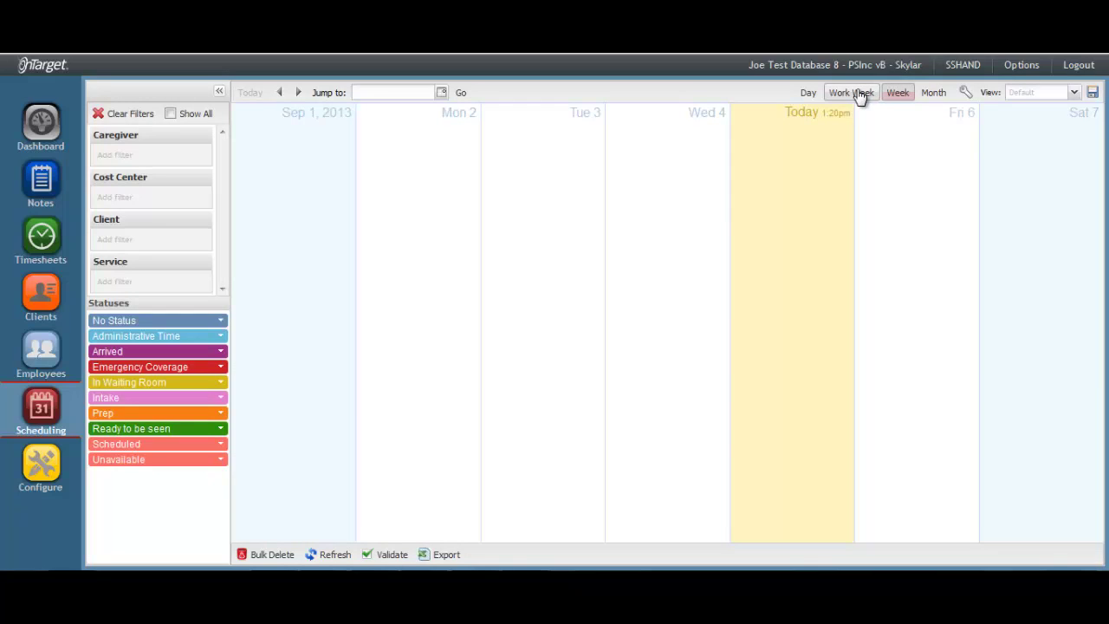
{"action": "left_click", "coordinate": [858, 95]}
{"action": "left_click", "coordinate": [811, 95]}
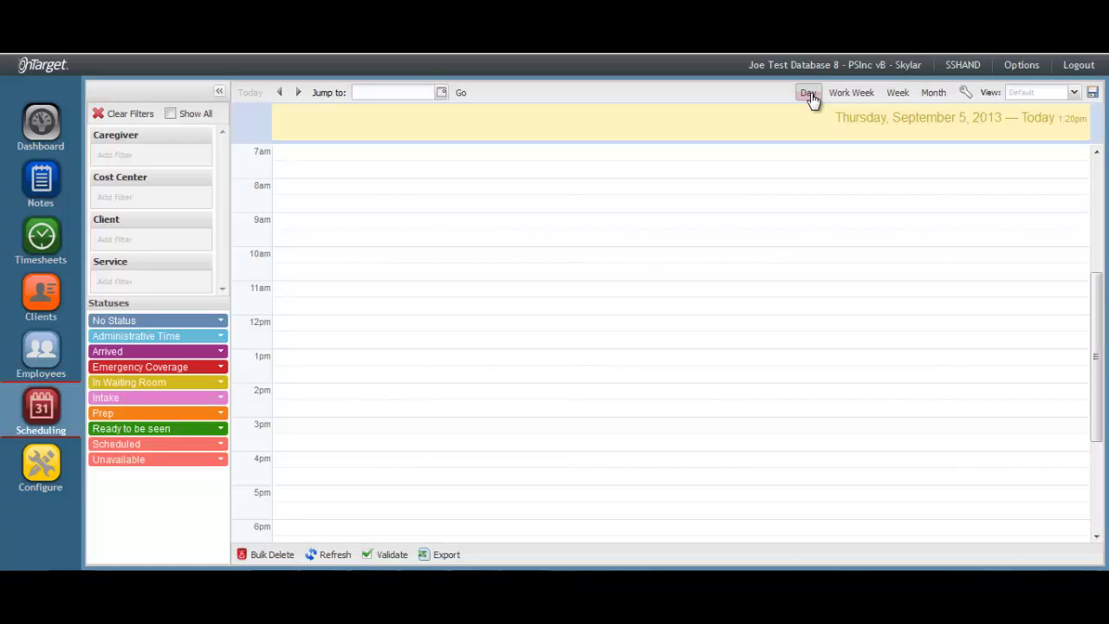
{"action": "left_click", "coordinate": [933, 94]}
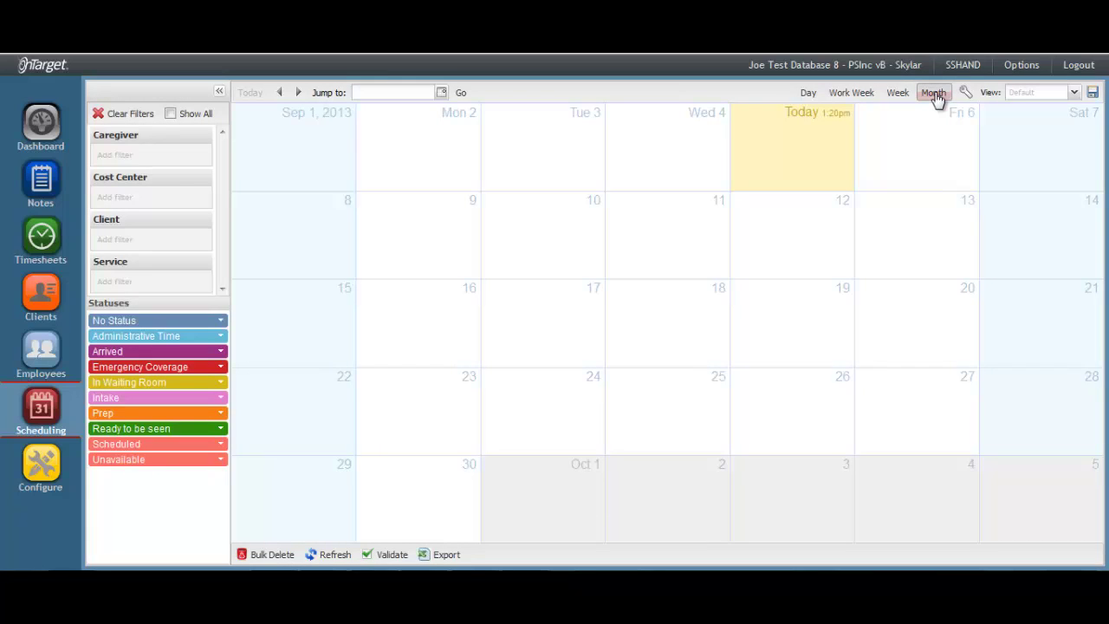
Step: Create a new event on September 4, 2013, check the caregiver choices, and set the service type to Non-Billable
{"action": "double_click", "coordinate": [654, 168]}
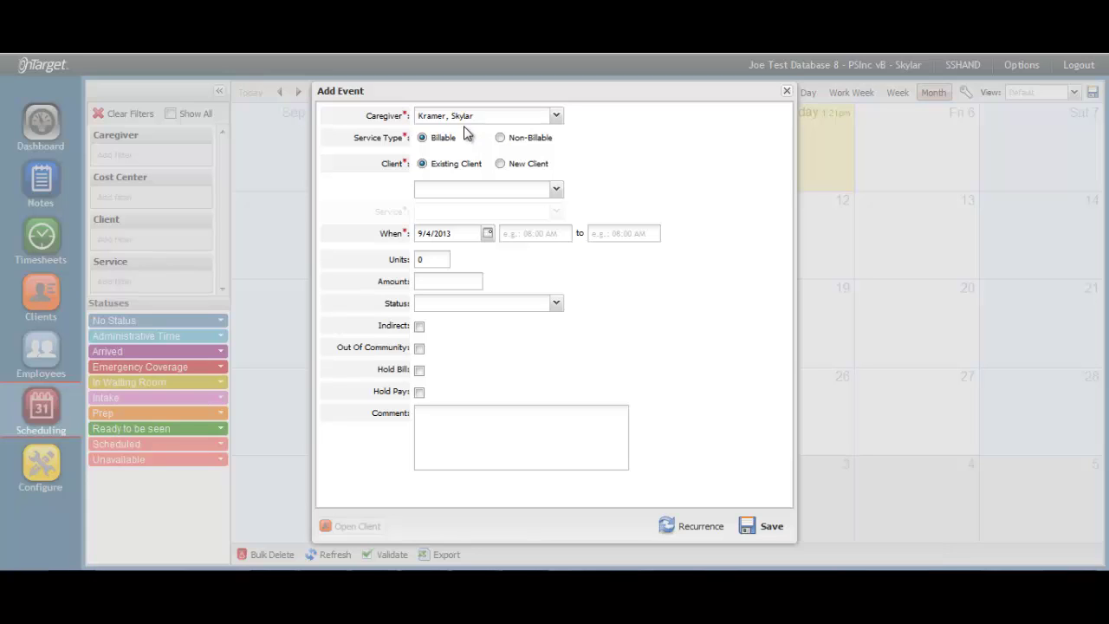
{"action": "left_click", "coordinate": [556, 118]}
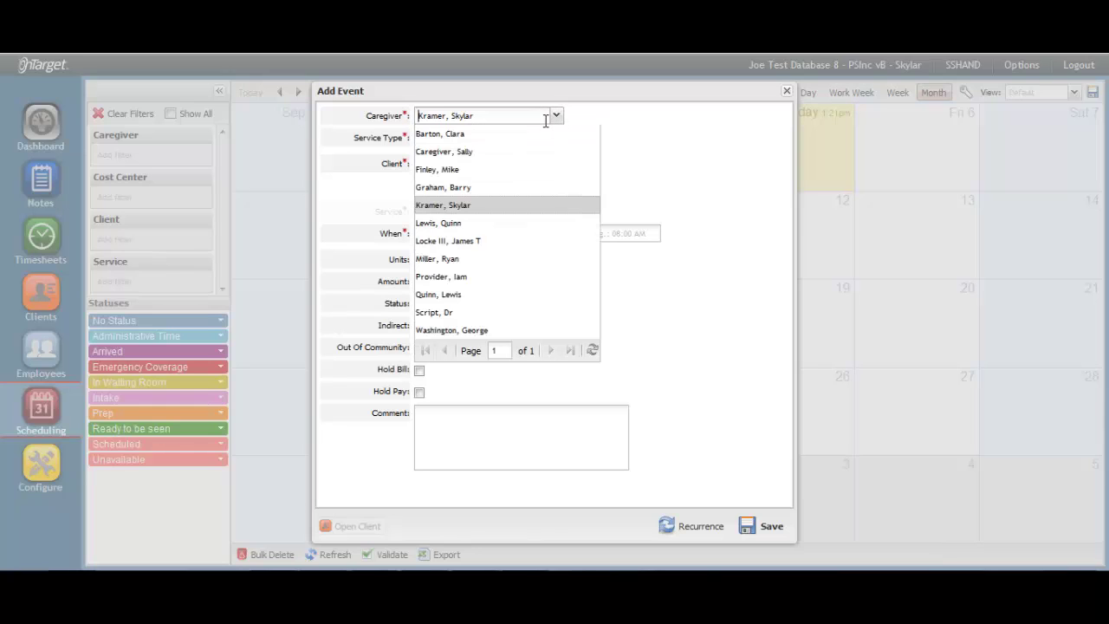
{"action": "left_click", "coordinate": [694, 170]}
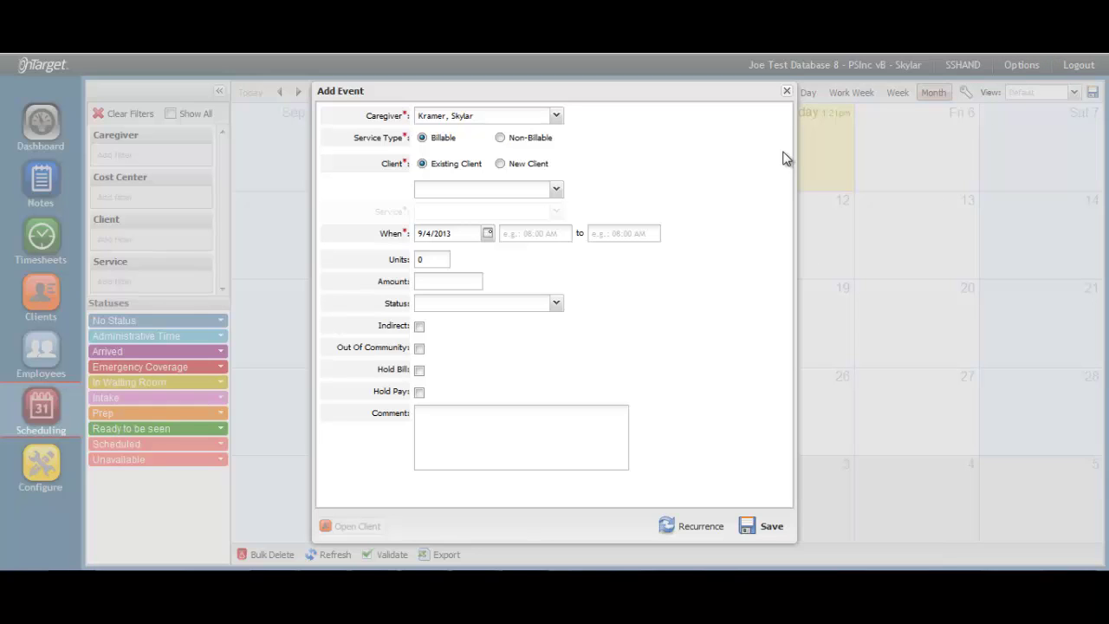
{"action": "left_click", "coordinate": [500, 139]}
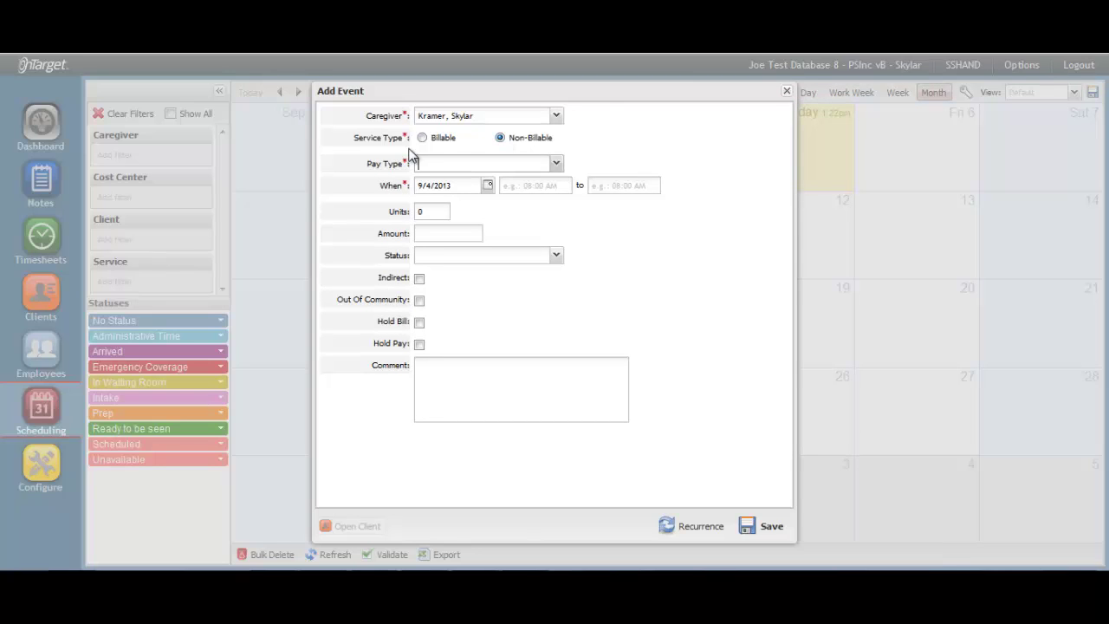
Step: Set the event's pay type to Training - Charlotte with a time from 08:00 AM to 05:00 PM
{"action": "left_click", "coordinate": [556, 164]}
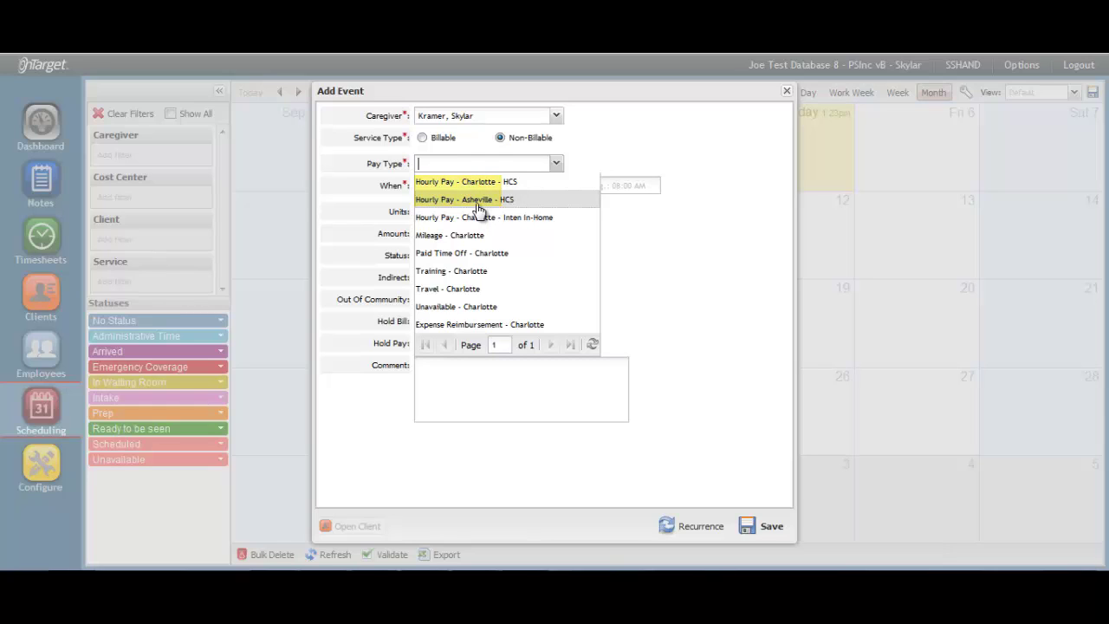
{"action": "left_click", "coordinate": [465, 279]}
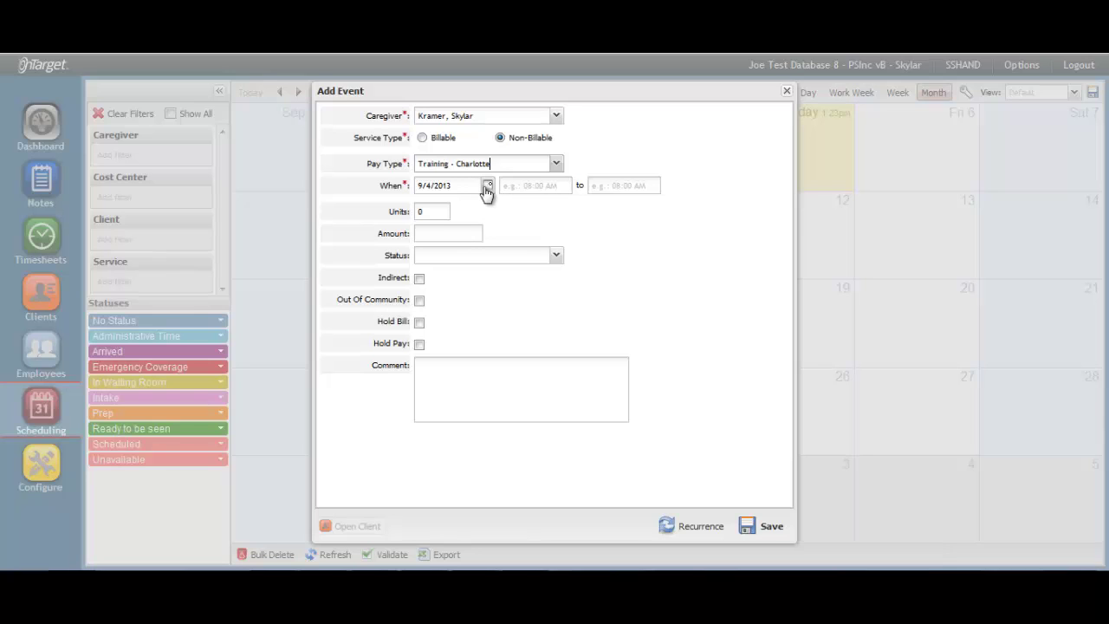
{"action": "left_click", "coordinate": [527, 186]}
{"action": "type", "text": "0800a"}
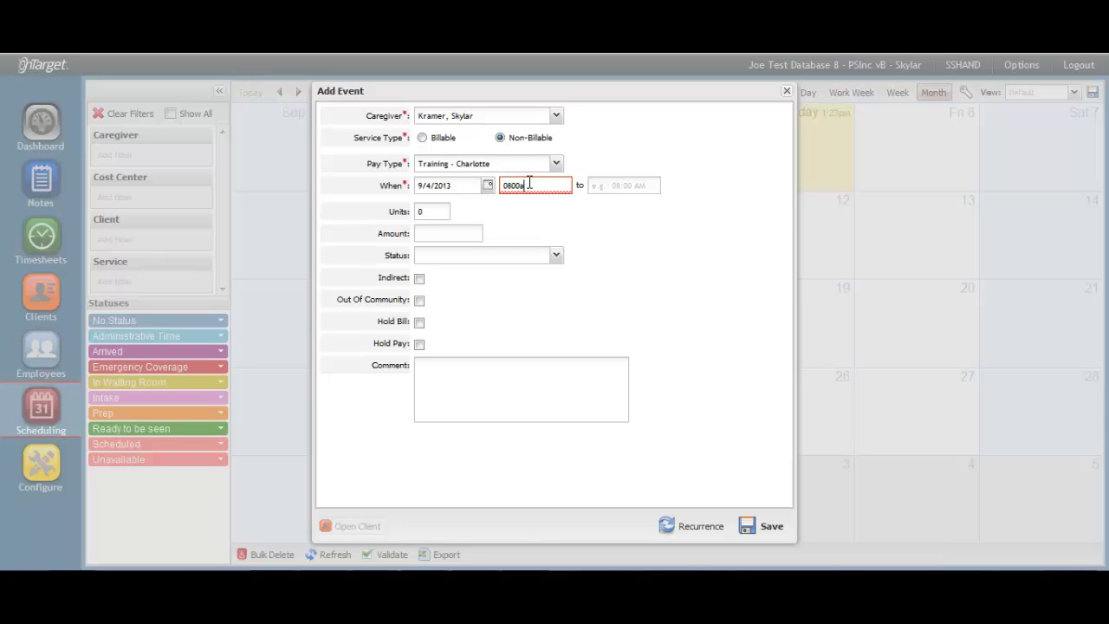
{"action": "key", "text": "Tab"}
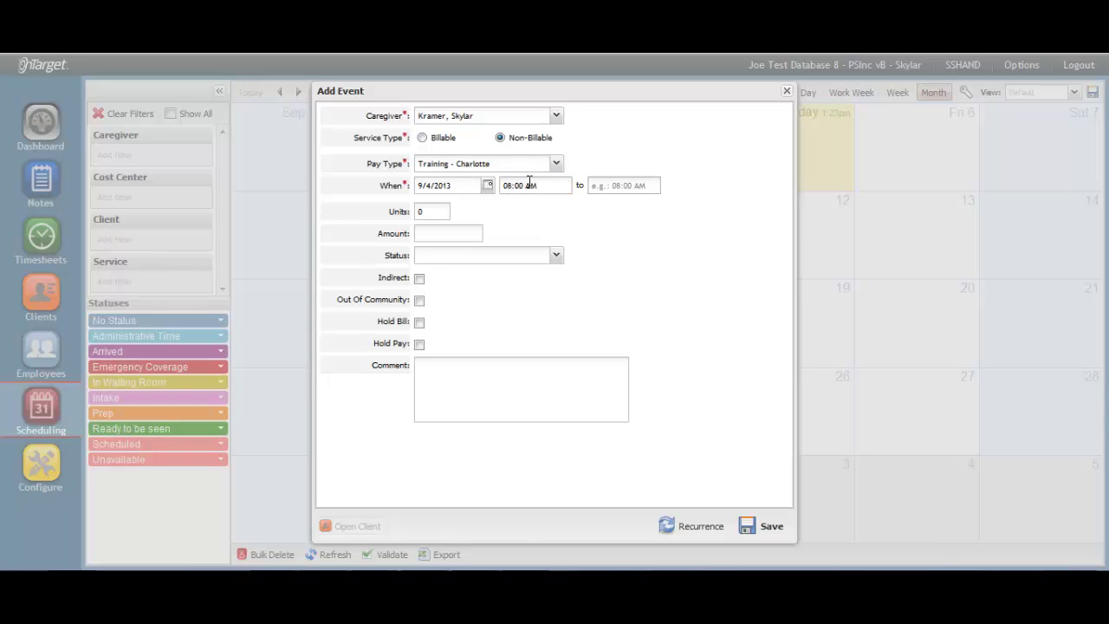
{"action": "type", "text": "0500p"}
{"action": "key", "text": "Tab"}
Step: Change the event's pay type to Travel - Charlotte and enter an amount of 100
{"action": "left_click", "coordinate": [556, 165]}
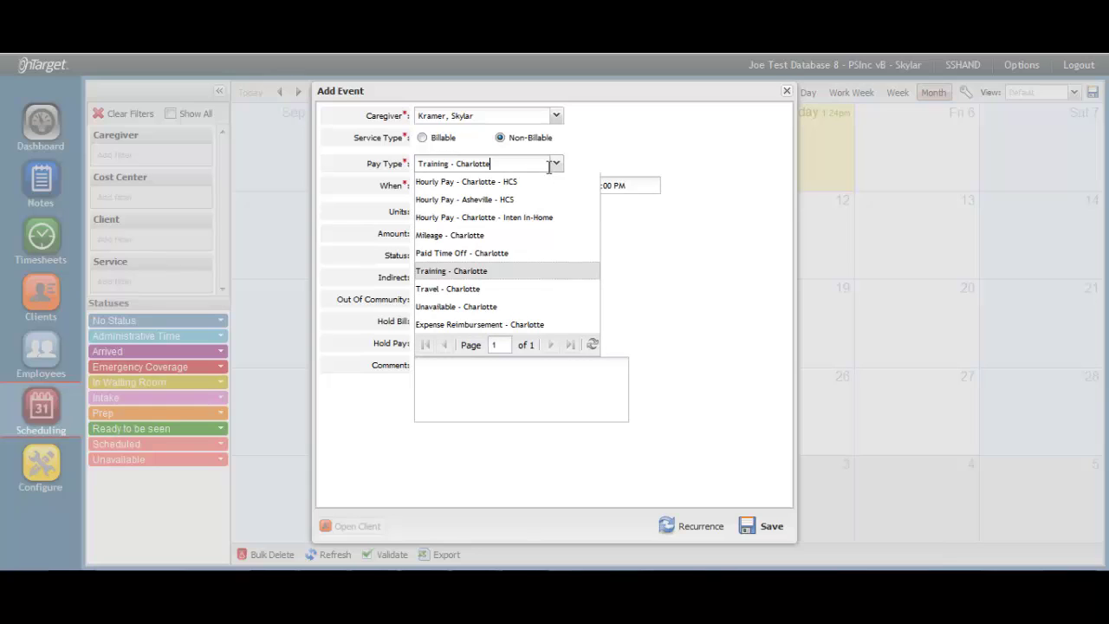
{"action": "left_click", "coordinate": [437, 291]}
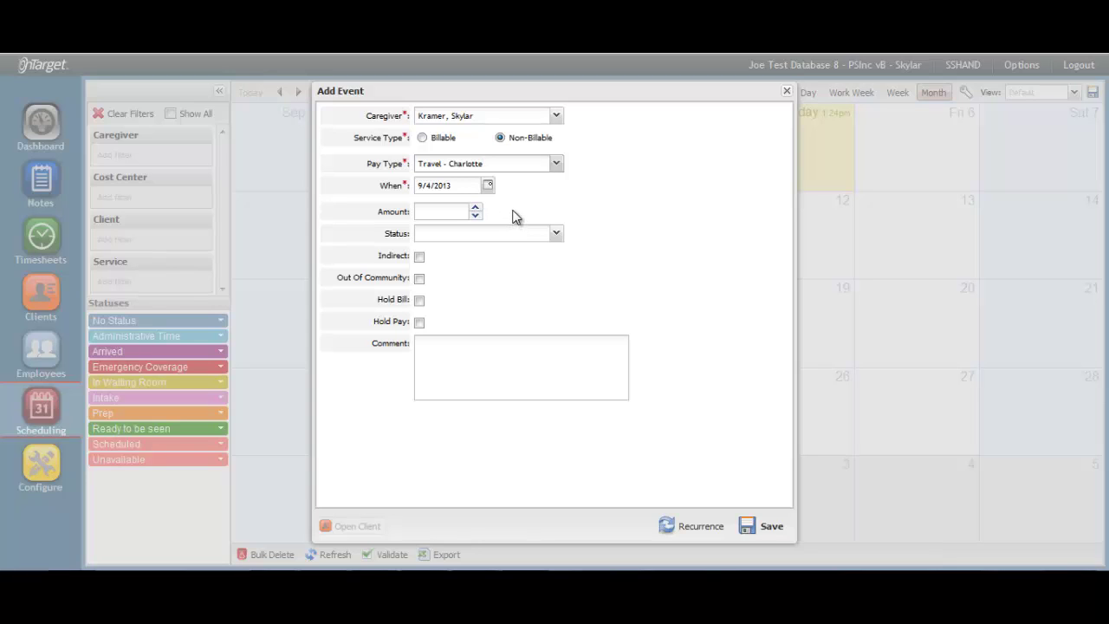
{"action": "left_click", "coordinate": [441, 211]}
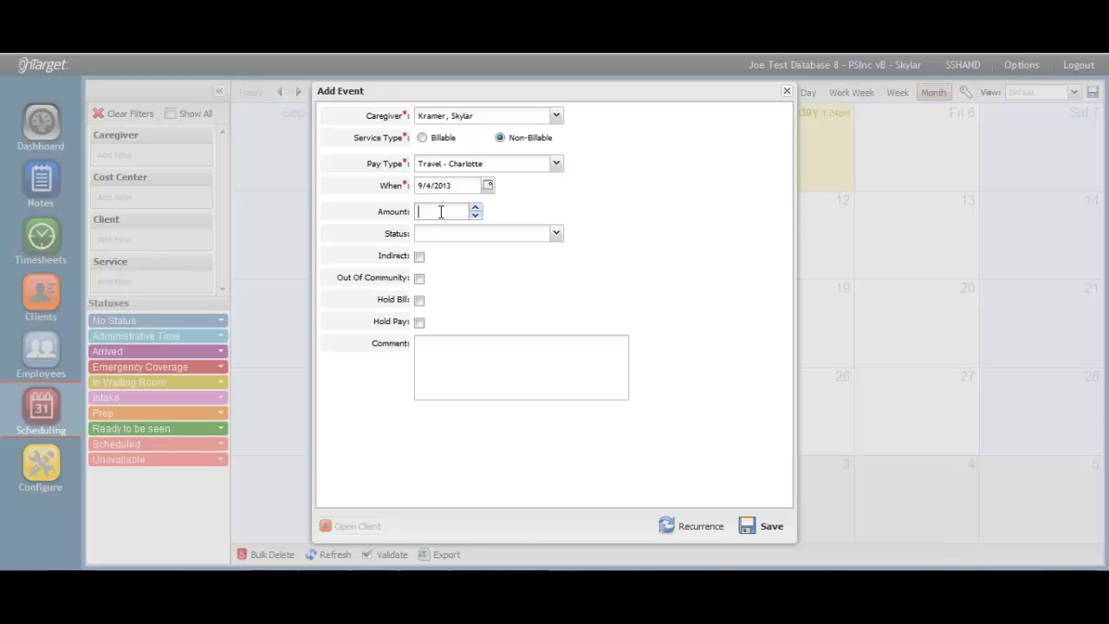
{"action": "type", "text": "100"}
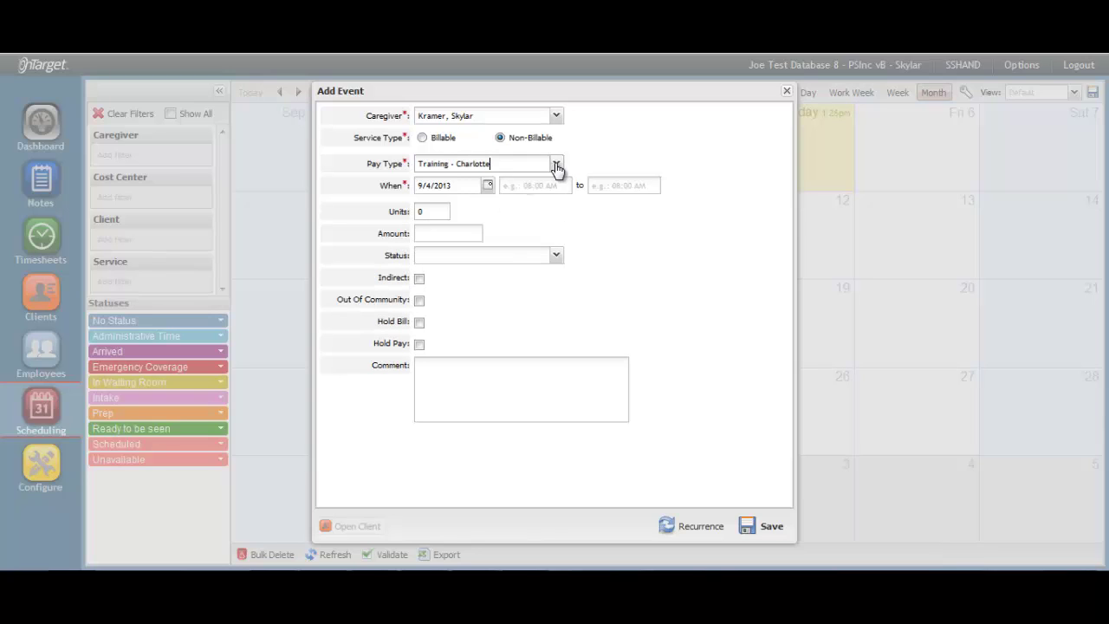
Step: Change the event's pay type to Mileage - Charlotte and set the units to 35
{"action": "left_click", "coordinate": [557, 166]}
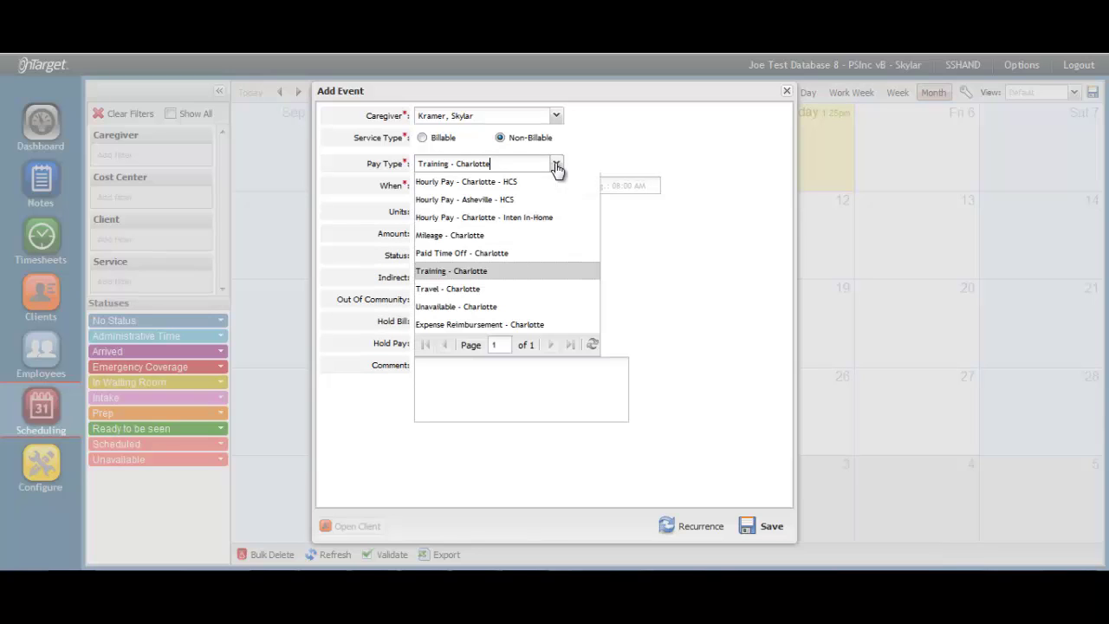
{"action": "left_click", "coordinate": [463, 237]}
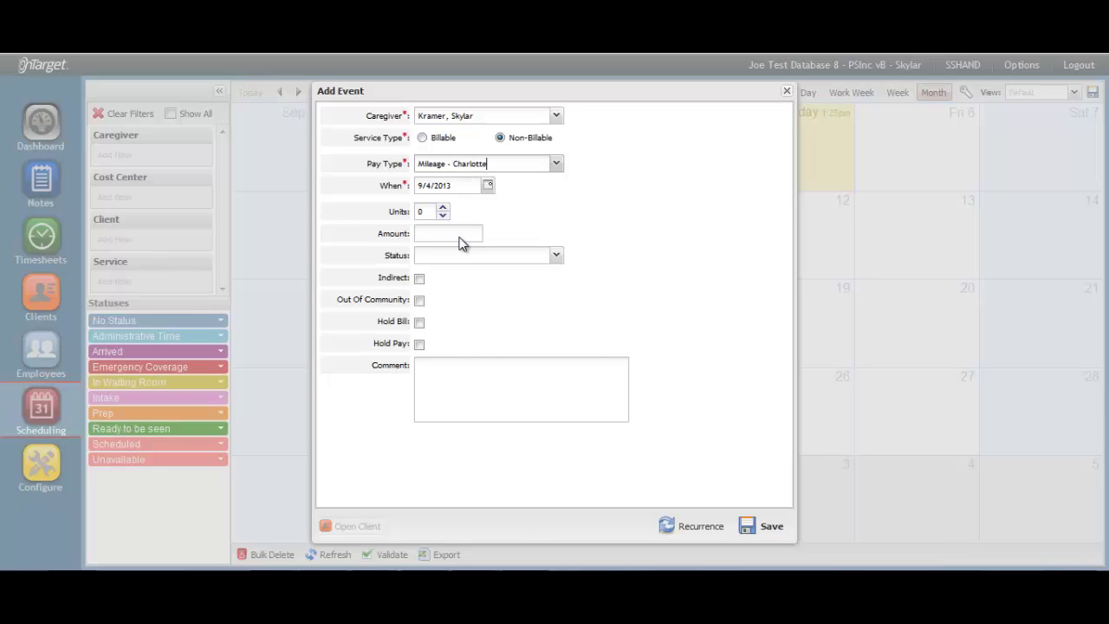
{"action": "left_click", "coordinate": [421, 212]}
{"action": "type", "text": "35"}
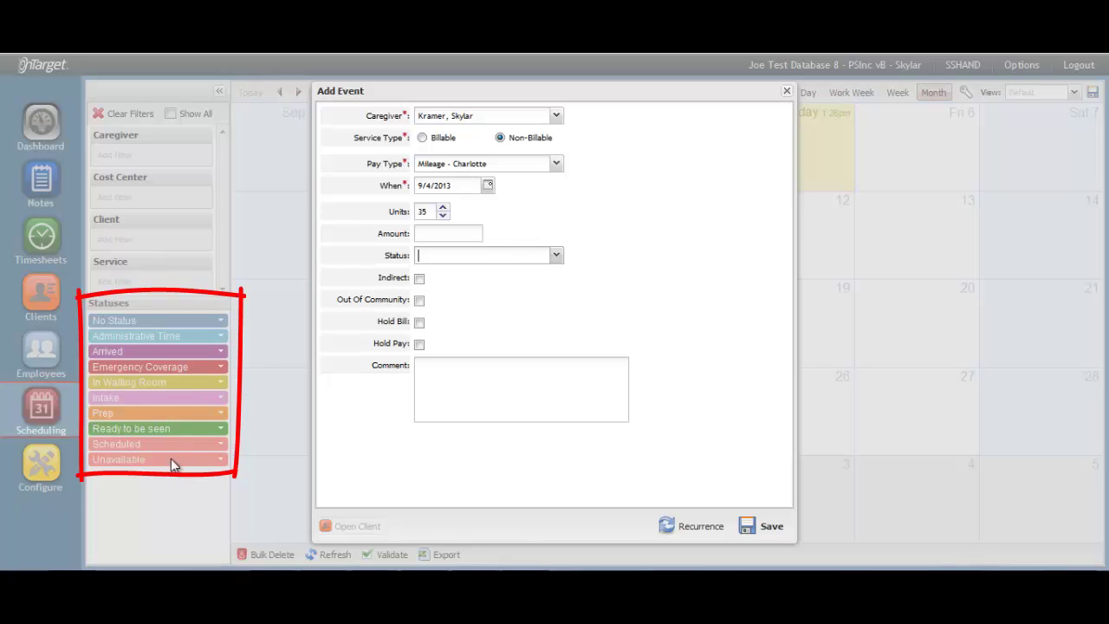
Step: Set the event's status to Unavailable and add the comment "Travel to and from client's house."
{"action": "left_click", "coordinate": [557, 257]}
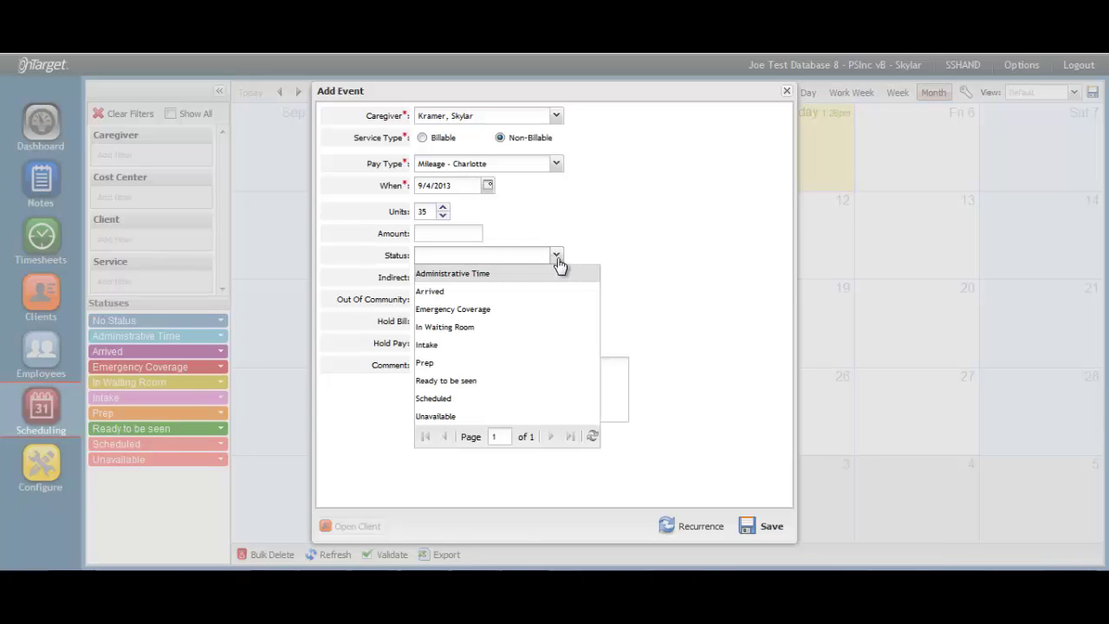
{"action": "left_click", "coordinate": [442, 416]}
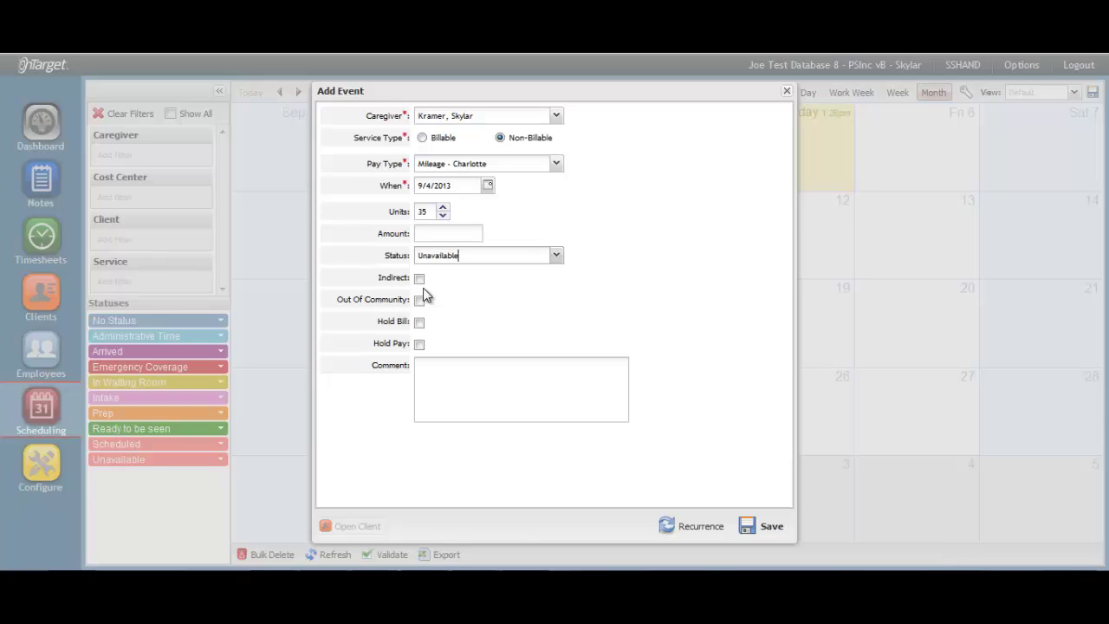
{"action": "left_click", "coordinate": [429, 365]}
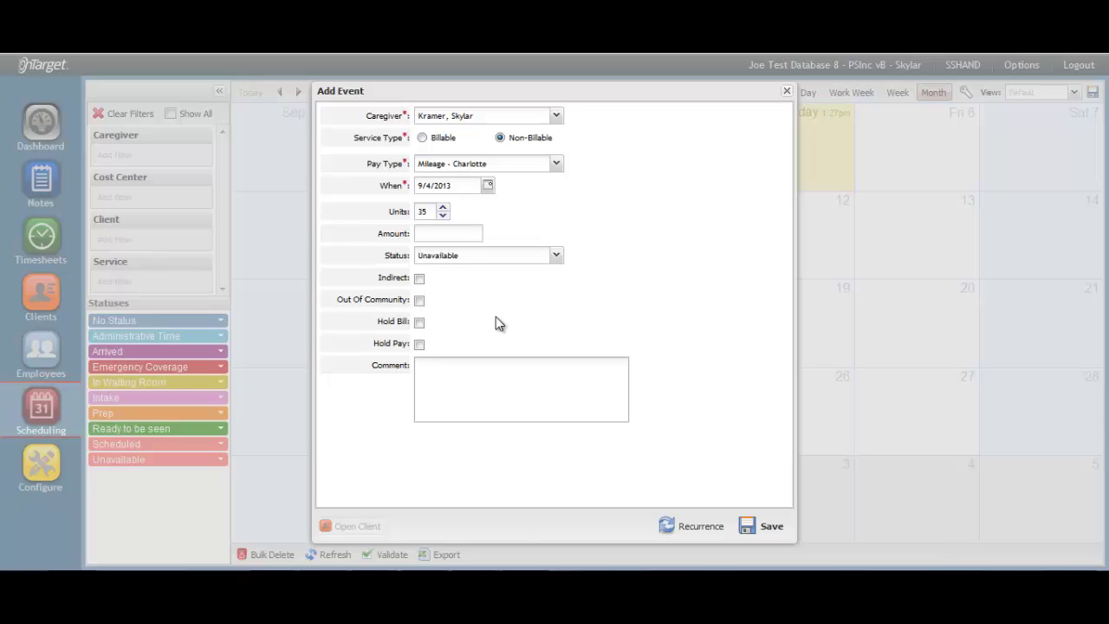
{"action": "type", "text": "Travel to and from client's house."}
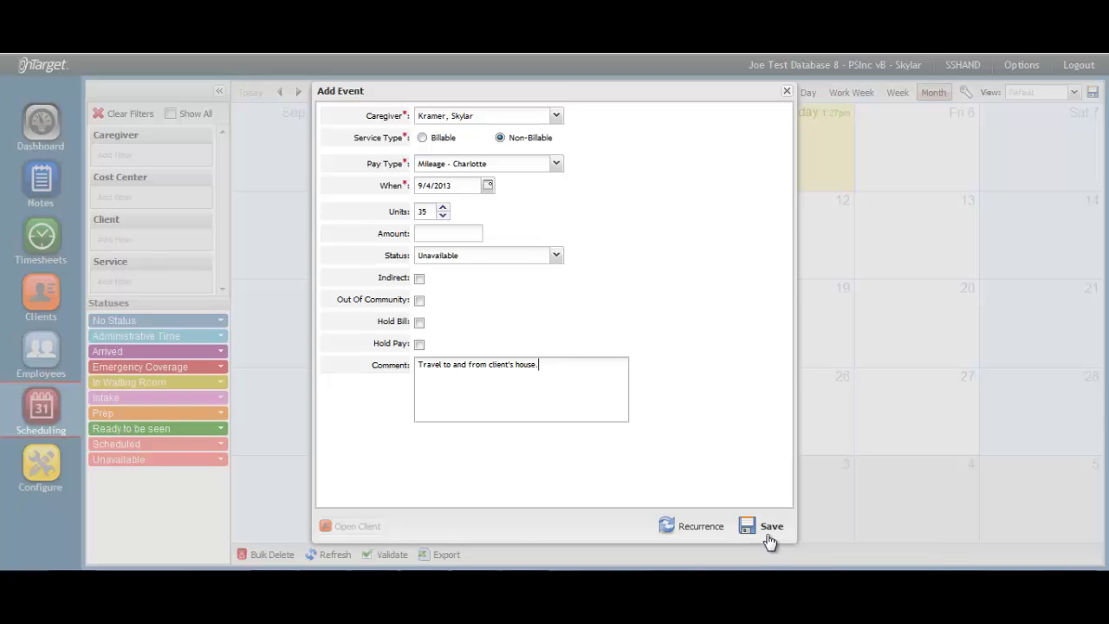
Step: Save a weekly recurrence for the event until 09/26/2013, on Monday, Wednesday and Friday, every 1 week
{"action": "left_click", "coordinate": [702, 538]}
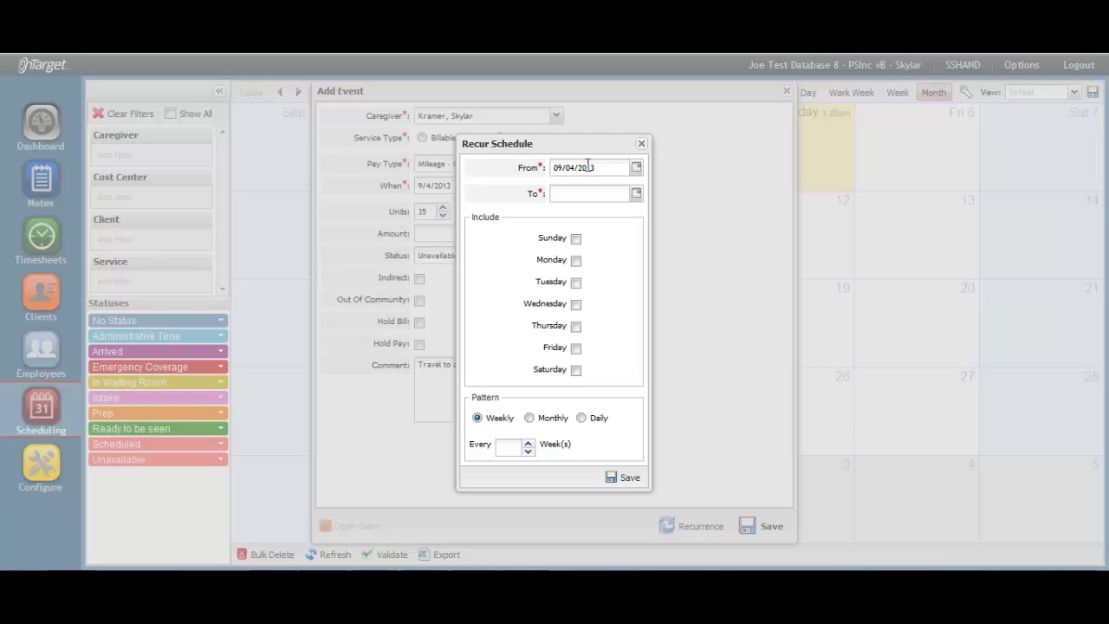
{"action": "left_click", "coordinate": [637, 195]}
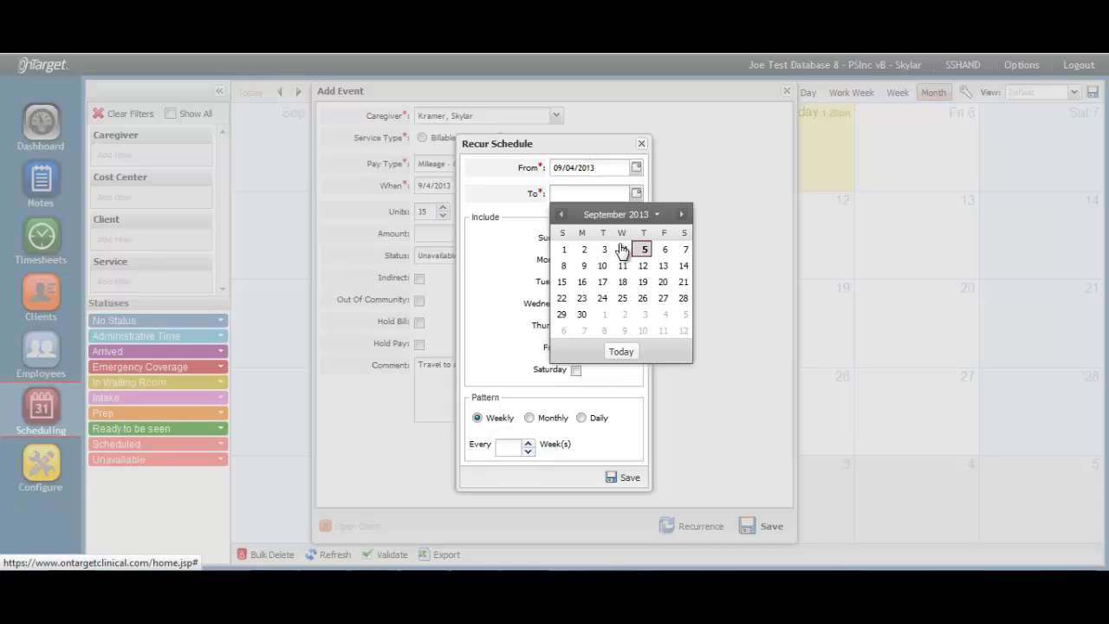
{"action": "left_click", "coordinate": [643, 298]}
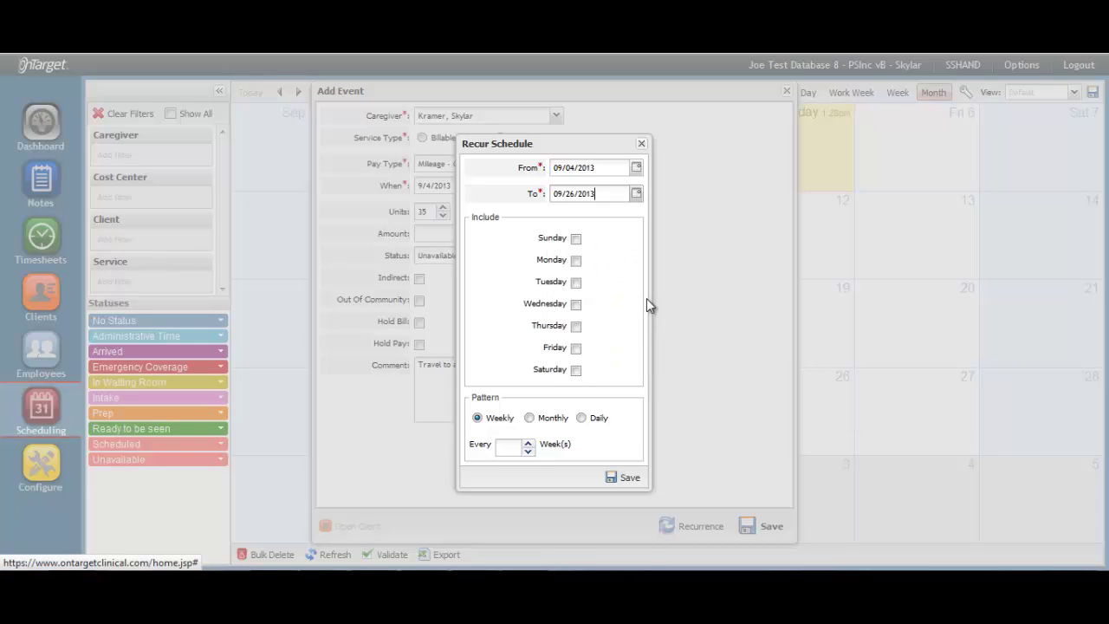
{"action": "left_click", "coordinate": [576, 261]}
{"action": "left_click", "coordinate": [576, 304]}
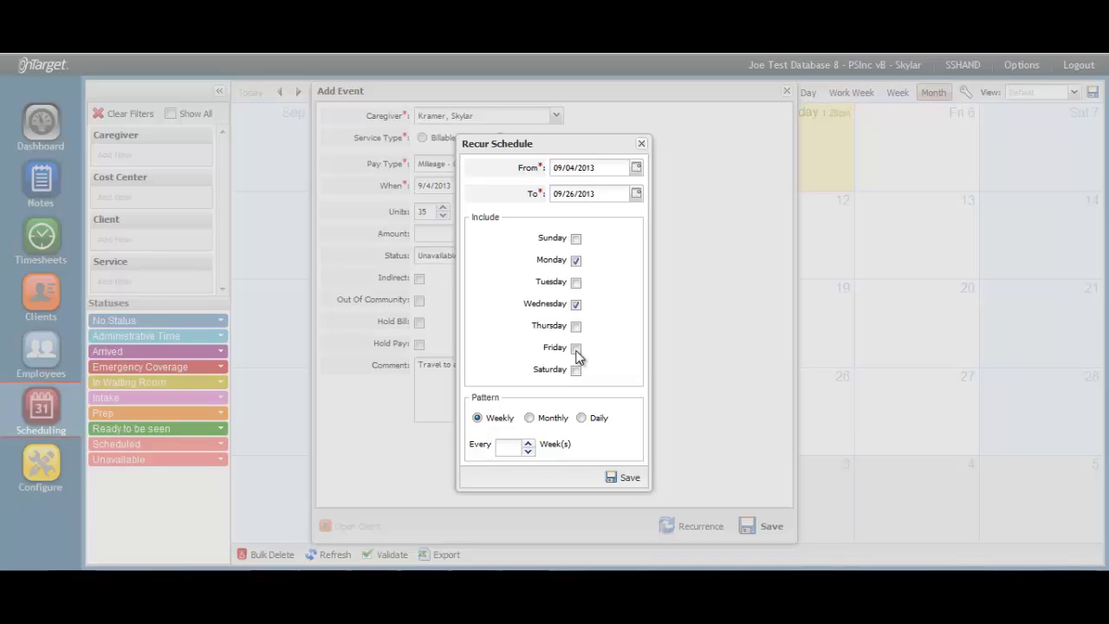
{"action": "left_click", "coordinate": [576, 348]}
{"action": "left_click", "coordinate": [506, 447]}
{"action": "type", "text": "1"}
{"action": "left_click", "coordinate": [618, 476]}
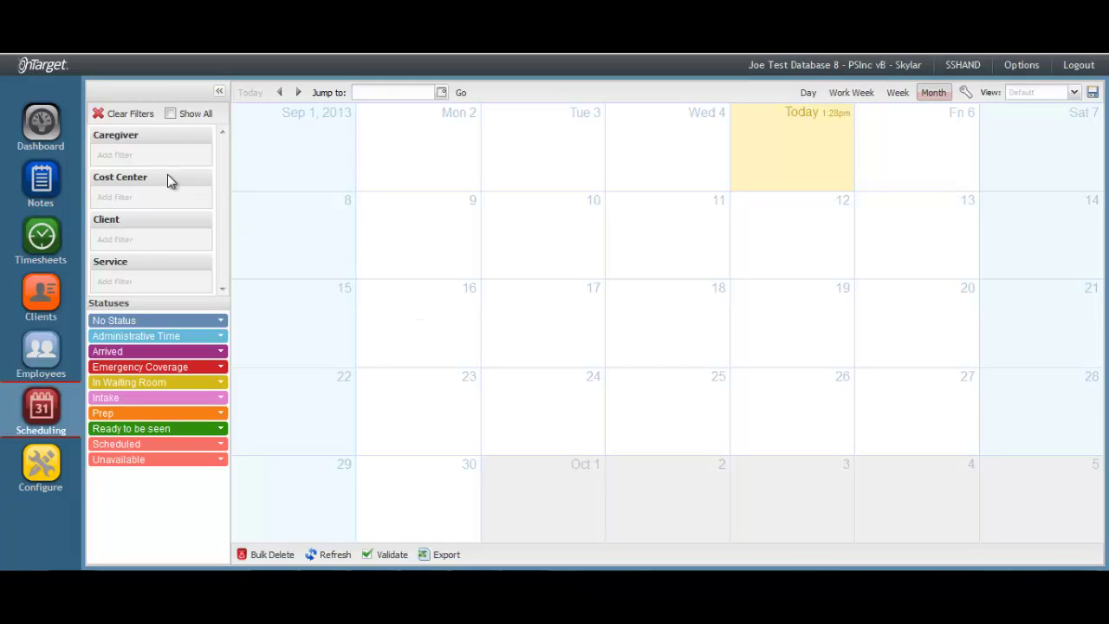
Step: Toggle the display of all events on and off, and filter the calendar by part of the caregiver's name
{"action": "left_click", "coordinate": [170, 115]}
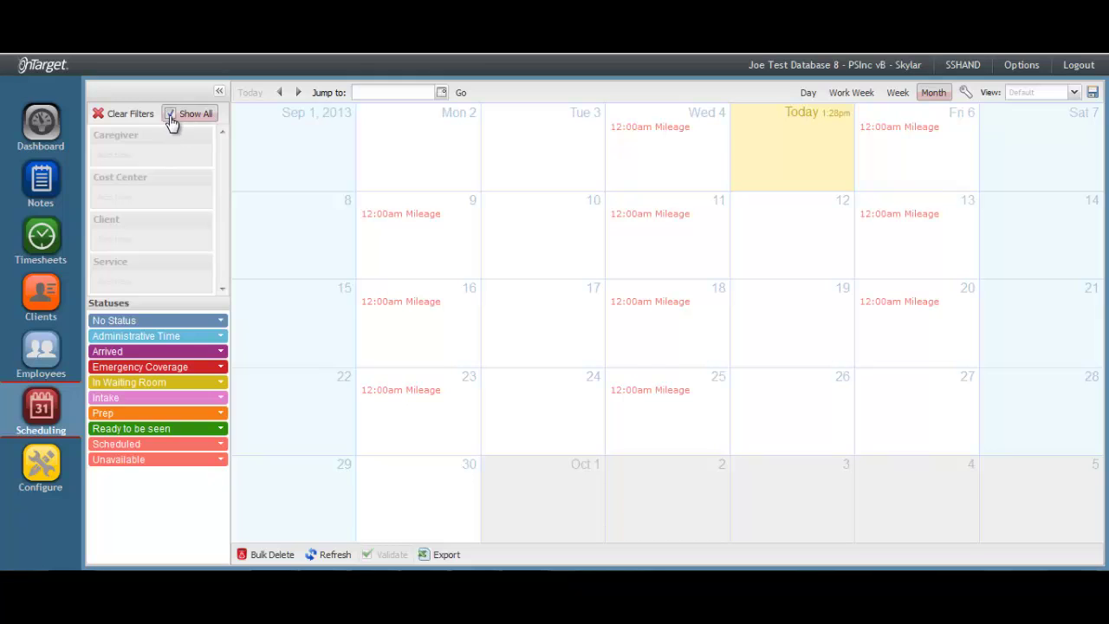
{"action": "left_click", "coordinate": [171, 116]}
{"action": "left_click", "coordinate": [146, 155]}
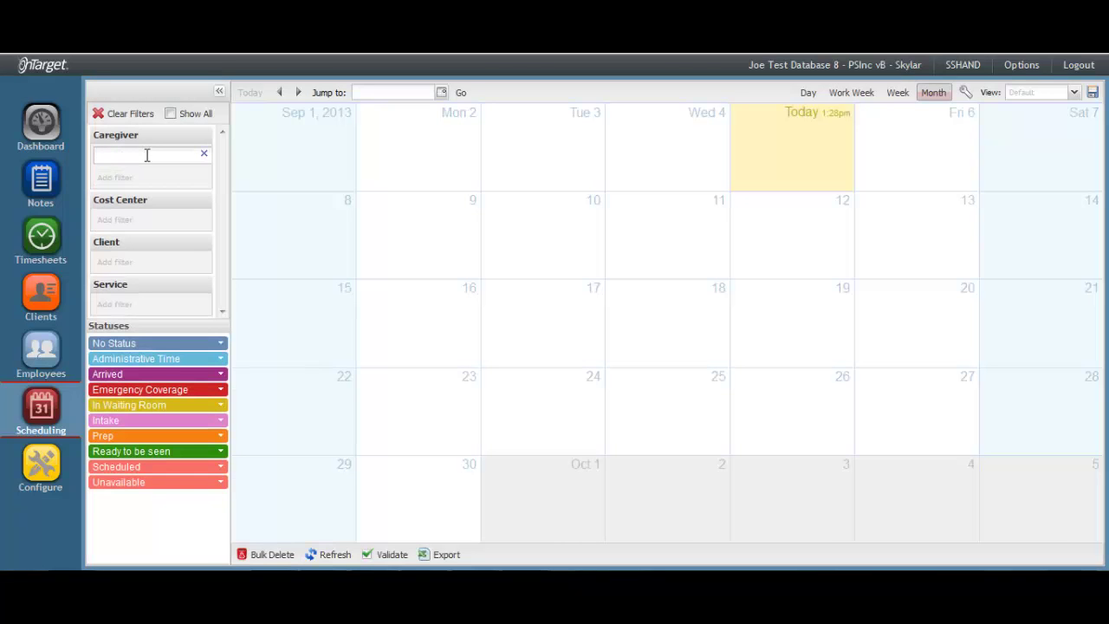
{"action": "type", "text": "sky"}
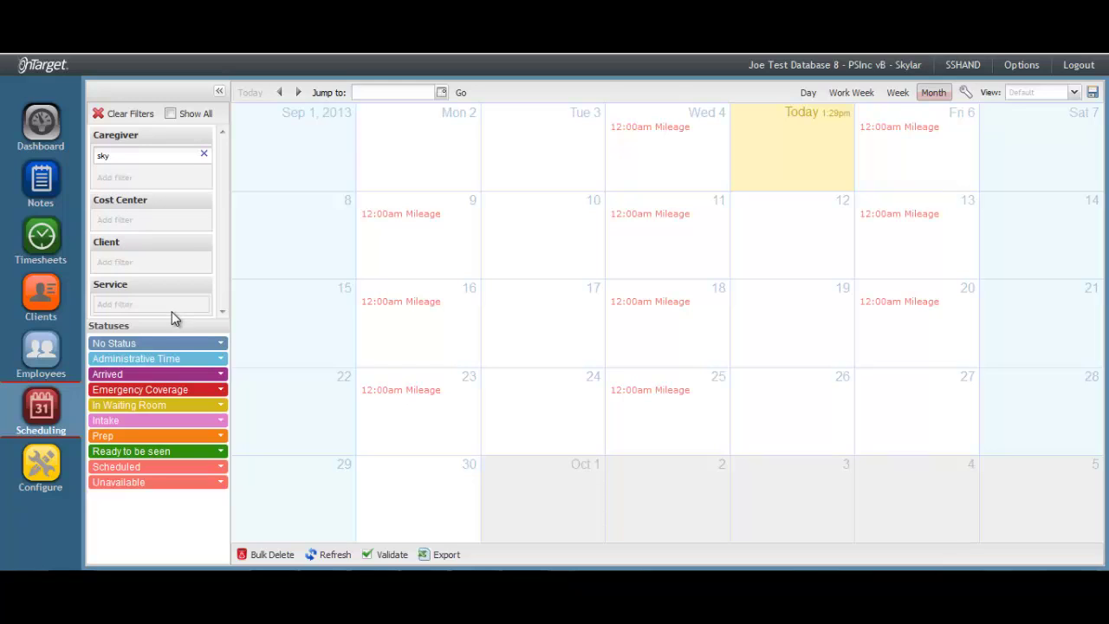
Step: Examine the colour and display options of the Unavailable status and the details of the September 16 Mileage event
{"action": "left_click", "coordinate": [220, 484]}
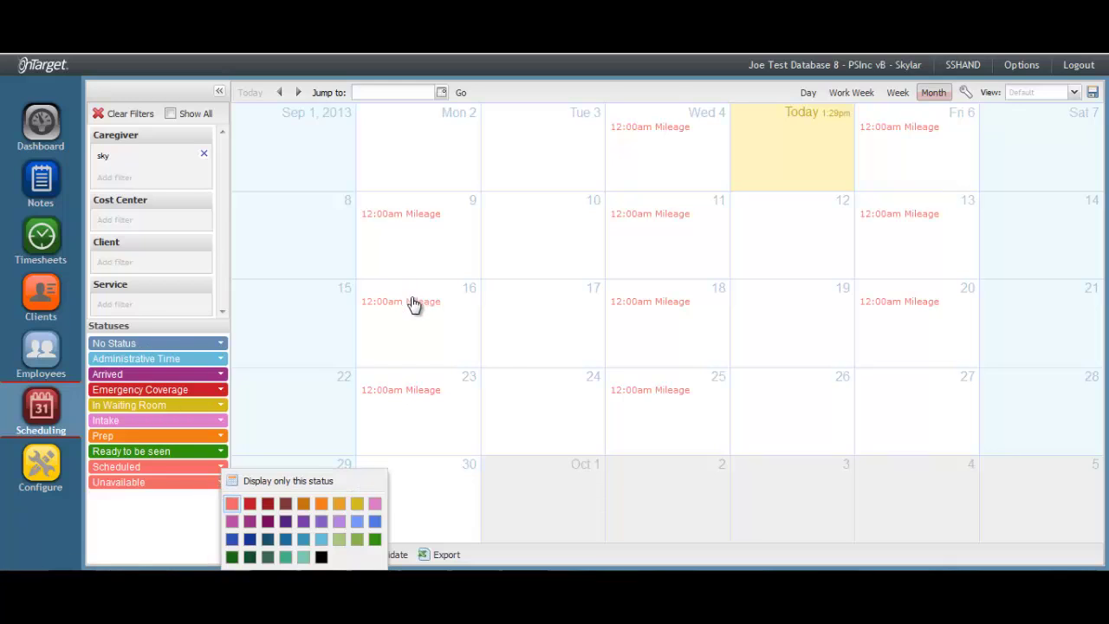
{"action": "mouse_move", "coordinate": [415, 309]}
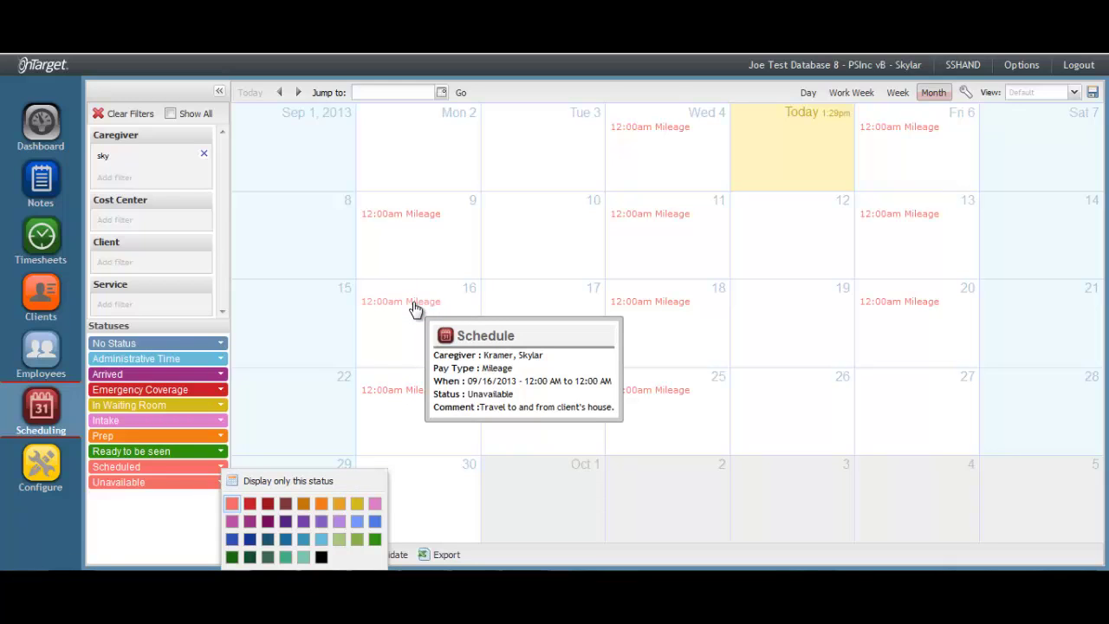
{"action": "left_click", "coordinate": [415, 309]}
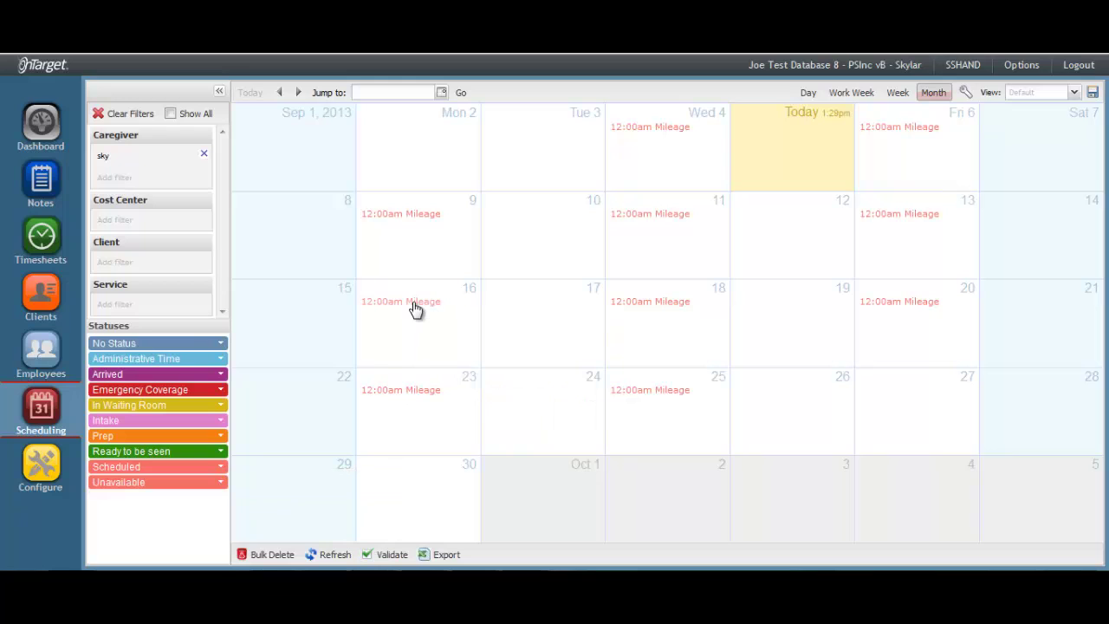
Step: View the new-task form for the September 16 Mileage event without saving a task, and delete that single event
{"action": "double_click", "coordinate": [415, 310]}
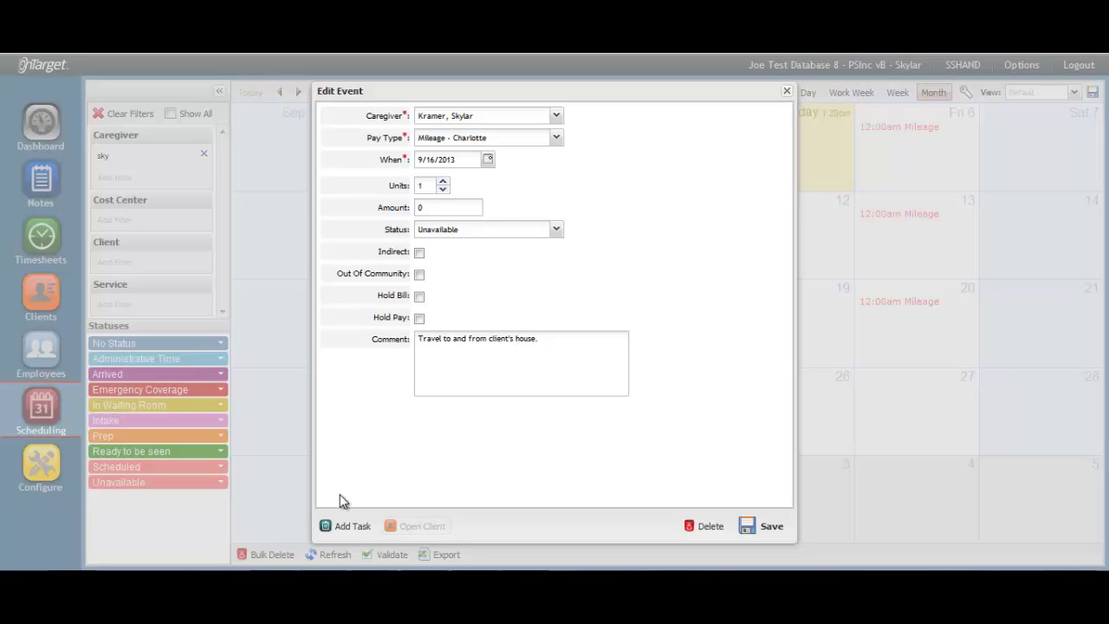
{"action": "left_click", "coordinate": [345, 532]}
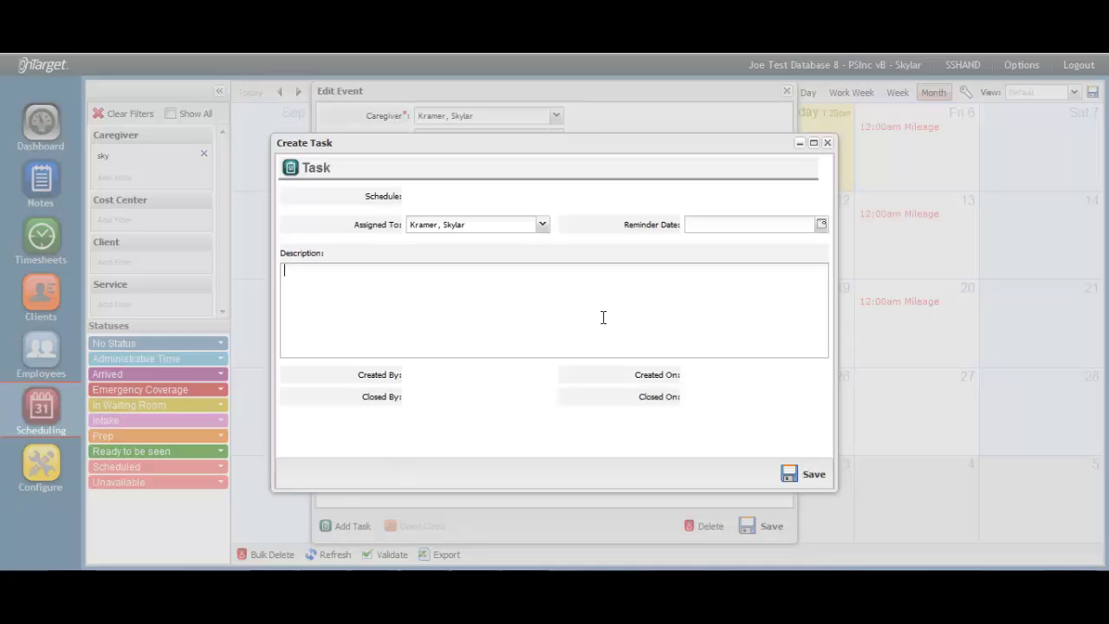
{"action": "left_click", "coordinate": [827, 144]}
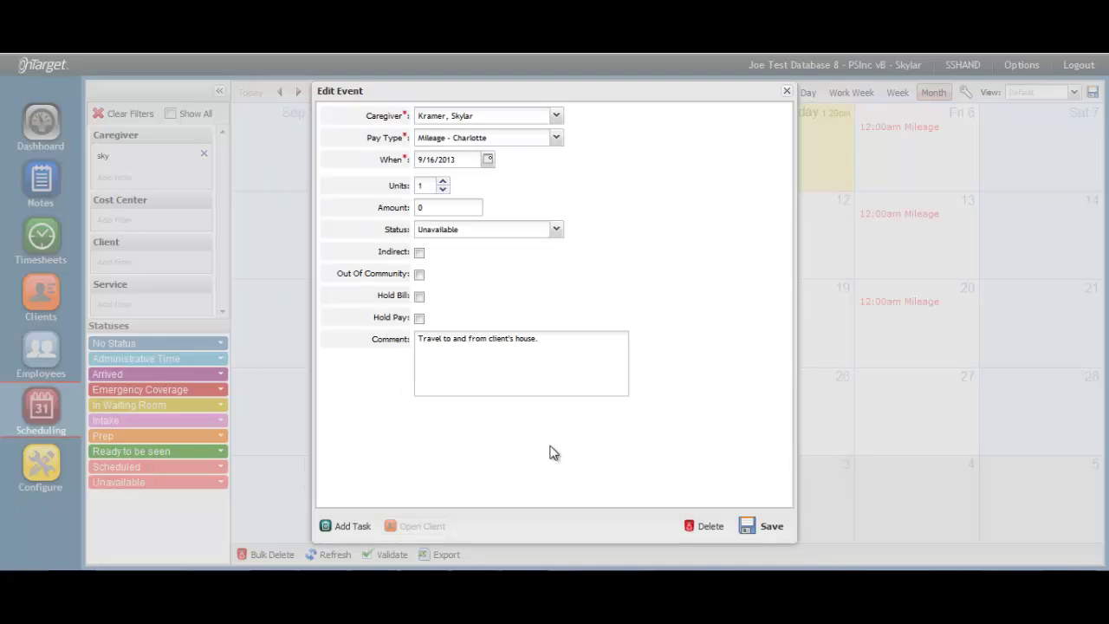
{"action": "left_click", "coordinate": [708, 525]}
{"action": "left_click", "coordinate": [521, 345]}
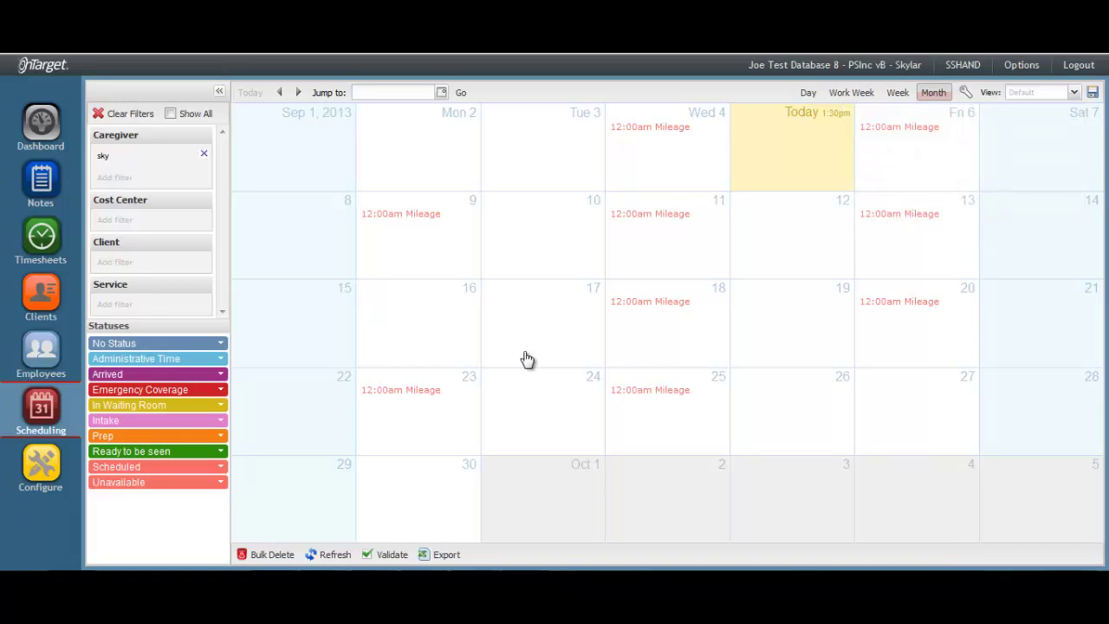
Step: Export the calendar from 09/01/2013 to 10/05/2013 as a schedule report, check its available file formats, and close the report
{"action": "left_click", "coordinate": [439, 555]}
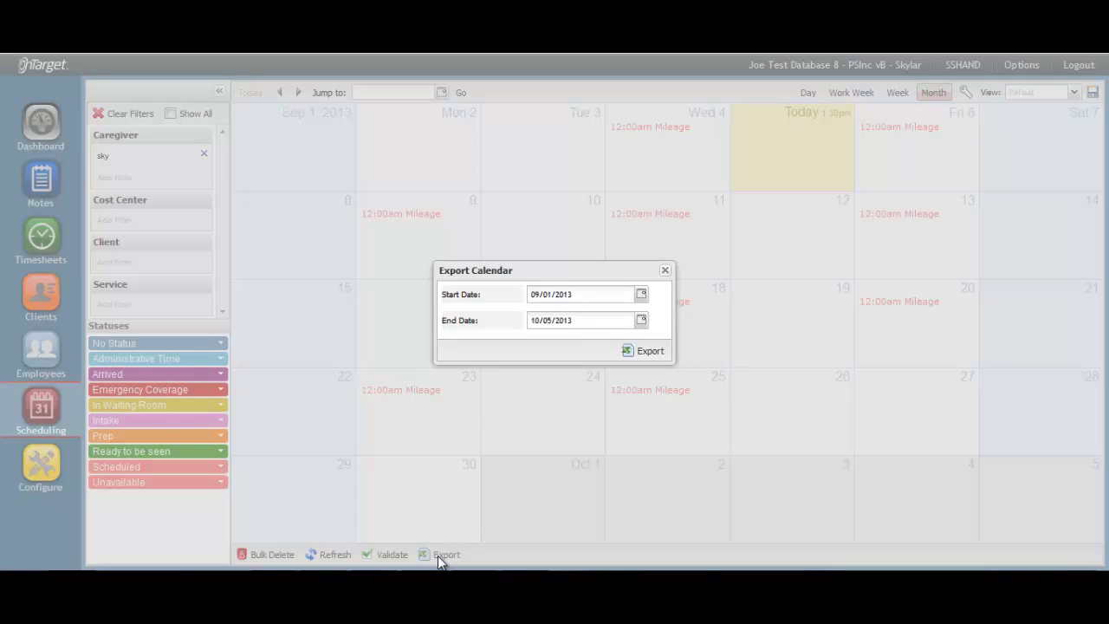
{"action": "left_click", "coordinate": [646, 355]}
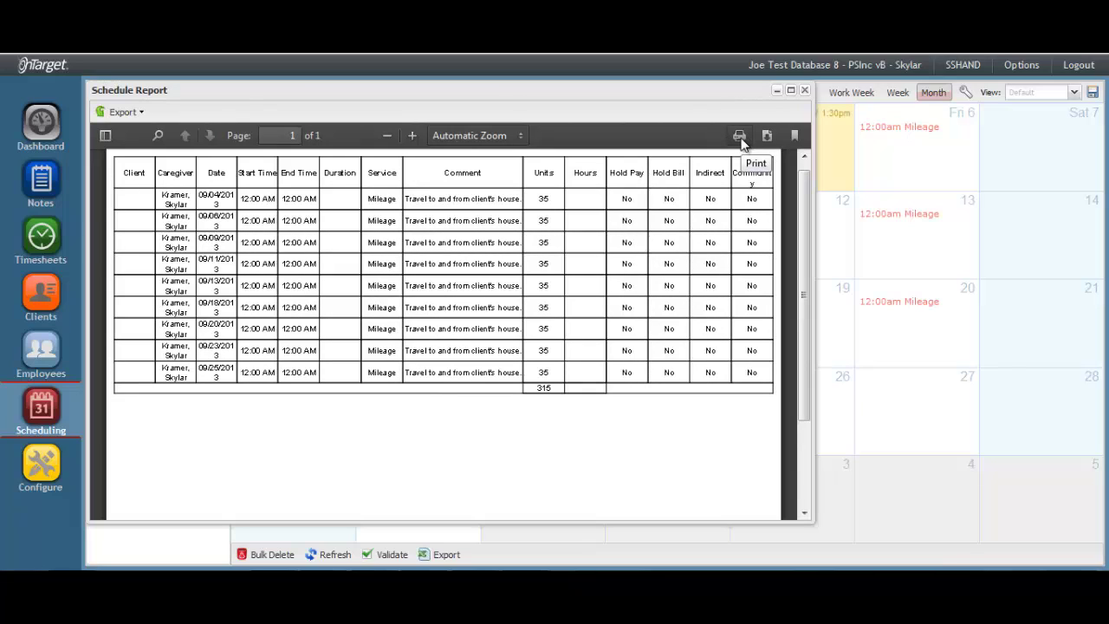
{"action": "left_click", "coordinate": [135, 116]}
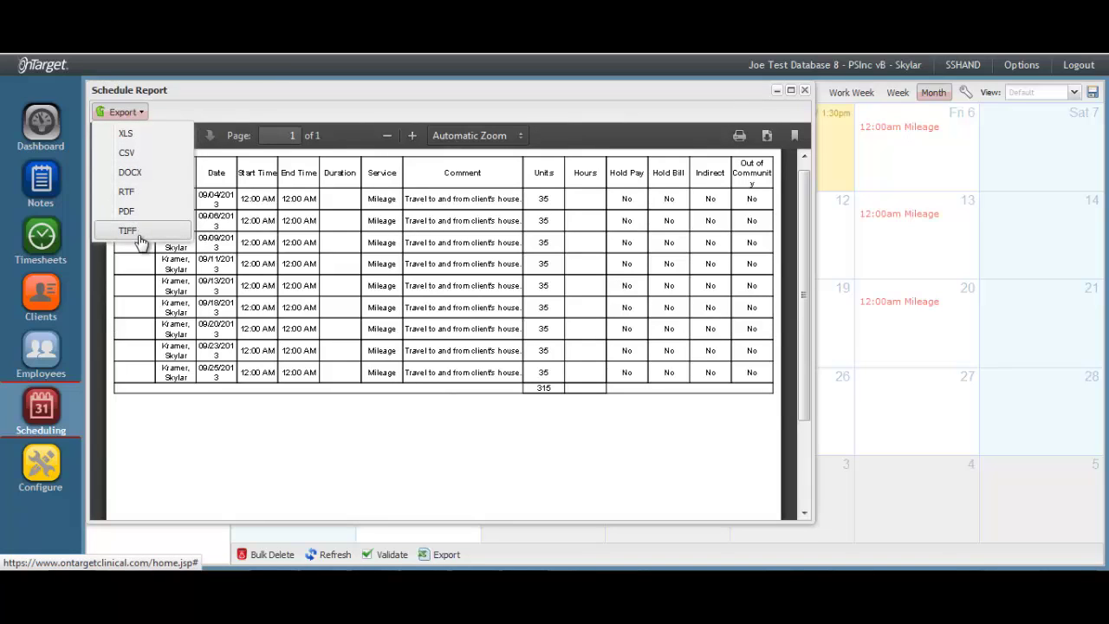
{"action": "left_click", "coordinate": [805, 92]}
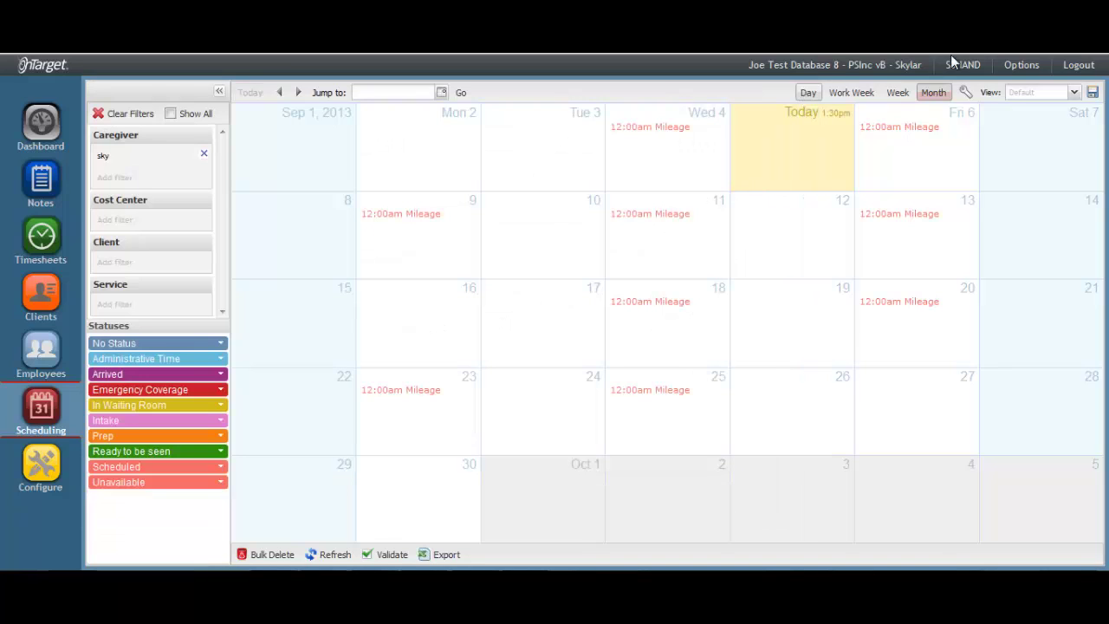
Step: Open the Contact Support form for submitting an issue
{"action": "left_click", "coordinate": [1021, 67]}
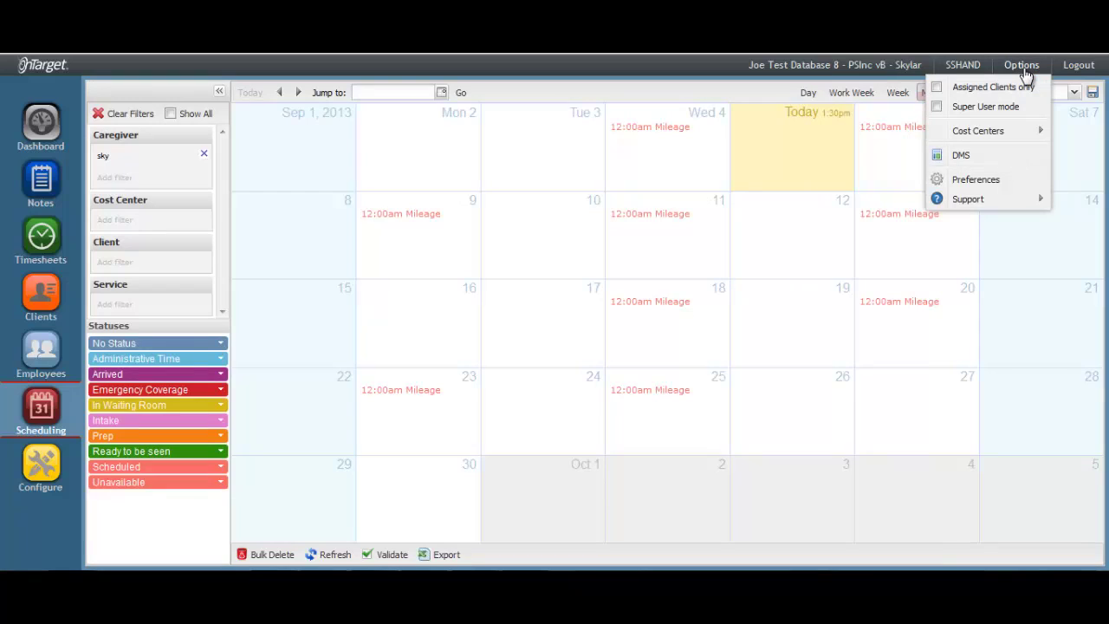
{"action": "mouse_move", "coordinate": [997, 206]}
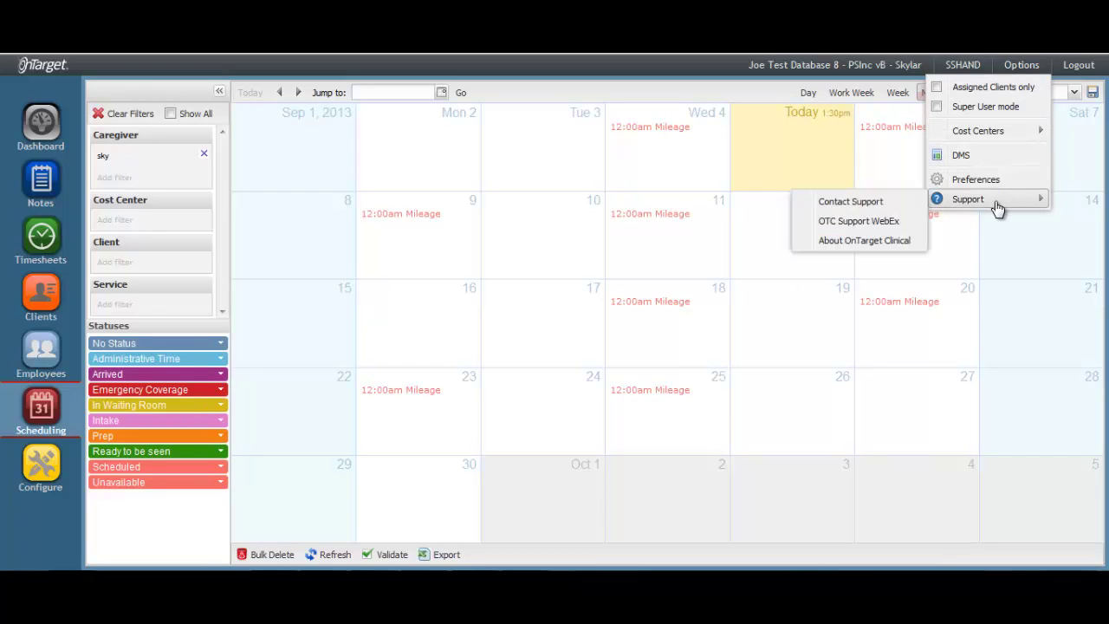
{"action": "left_click", "coordinate": [876, 204]}
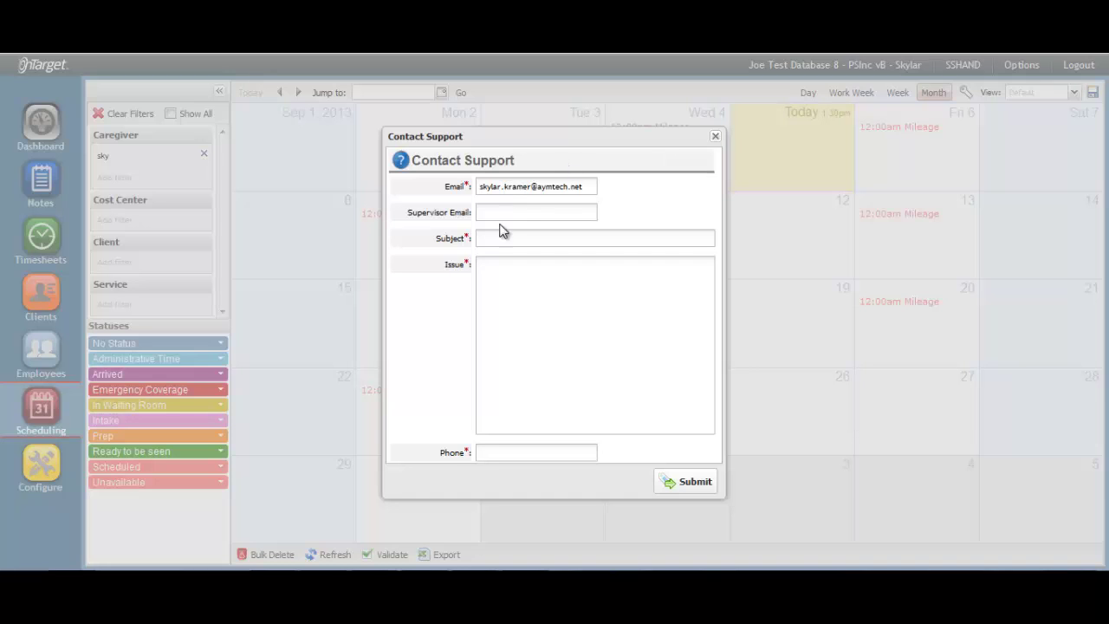